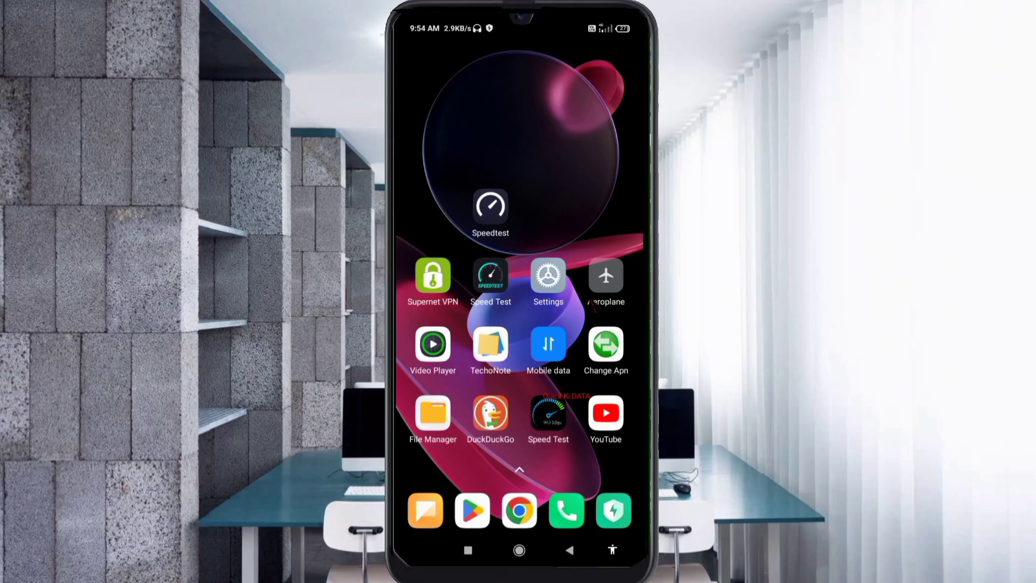
Go to Settings > SIM cards & mobile networks > Jio SIM > Access point names, showing the jionet APN.
{"action": "left_click", "coordinate": [555, 304]}
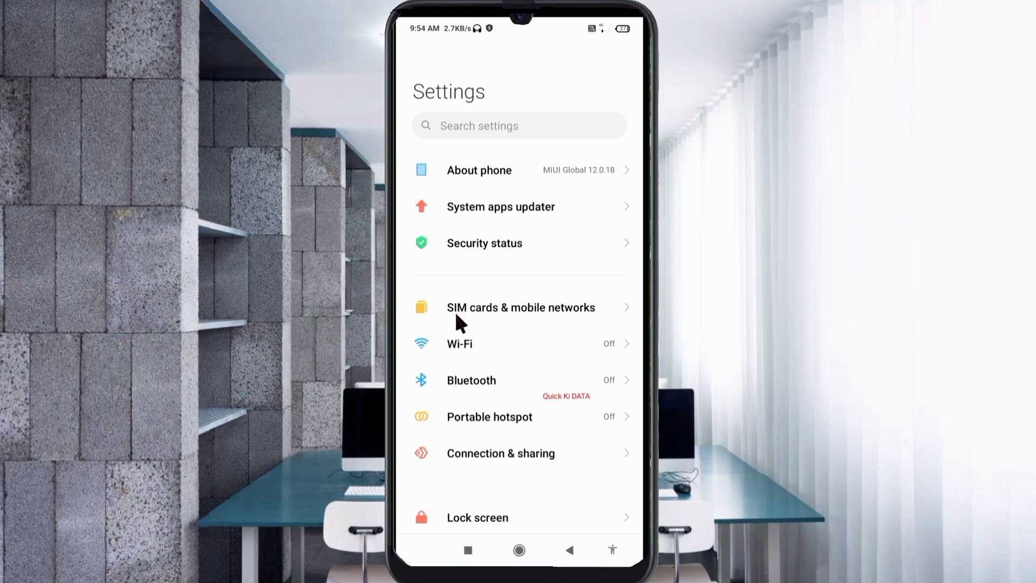
{"action": "left_click", "coordinate": [522, 317]}
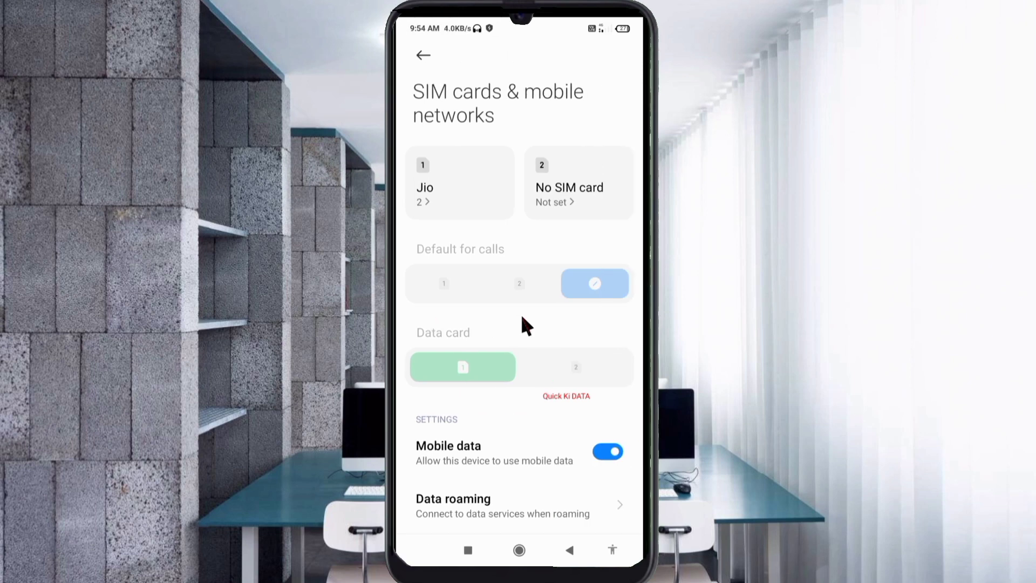
{"action": "left_click", "coordinate": [446, 214]}
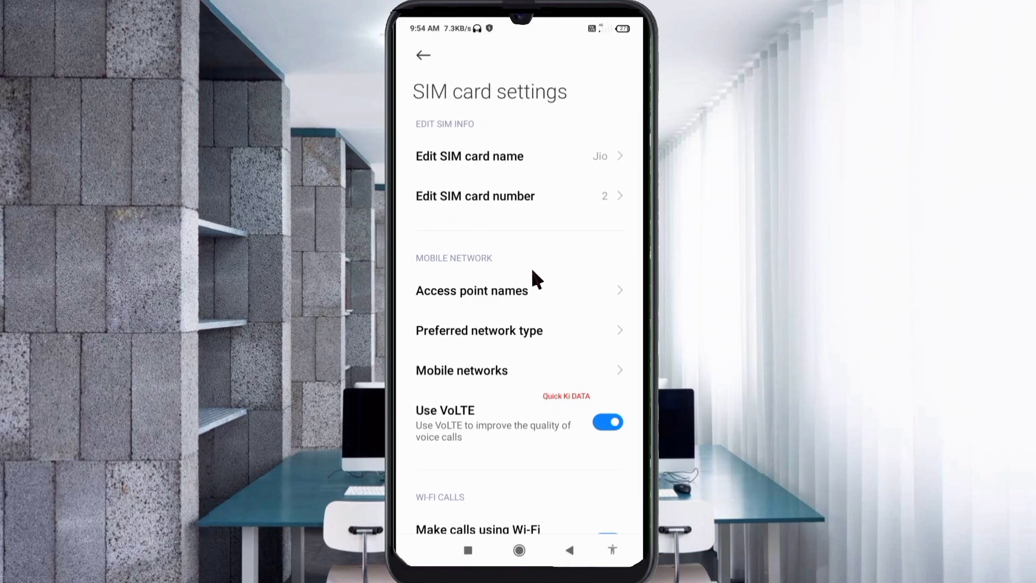
{"action": "left_click", "coordinate": [484, 301]}
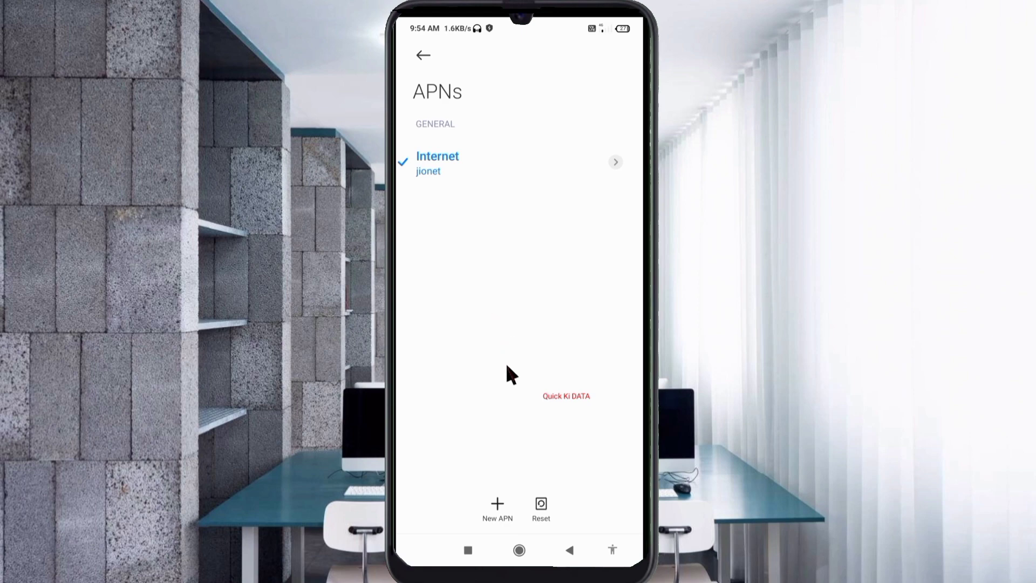
Create a new APN and enter 'Airtel 5G' as its name.
{"action": "left_click", "coordinate": [508, 502]}
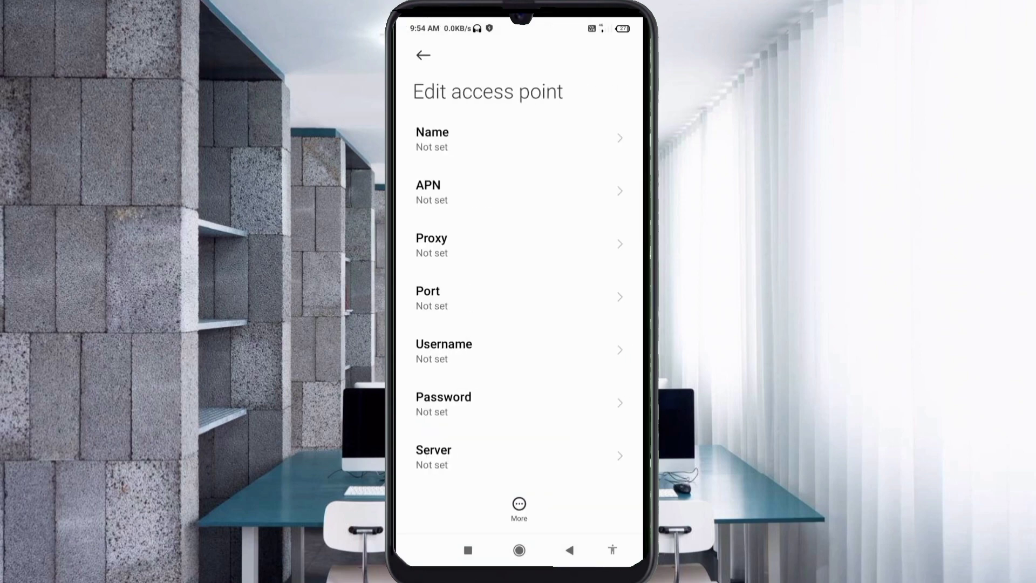
{"action": "left_click", "coordinate": [485, 140]}
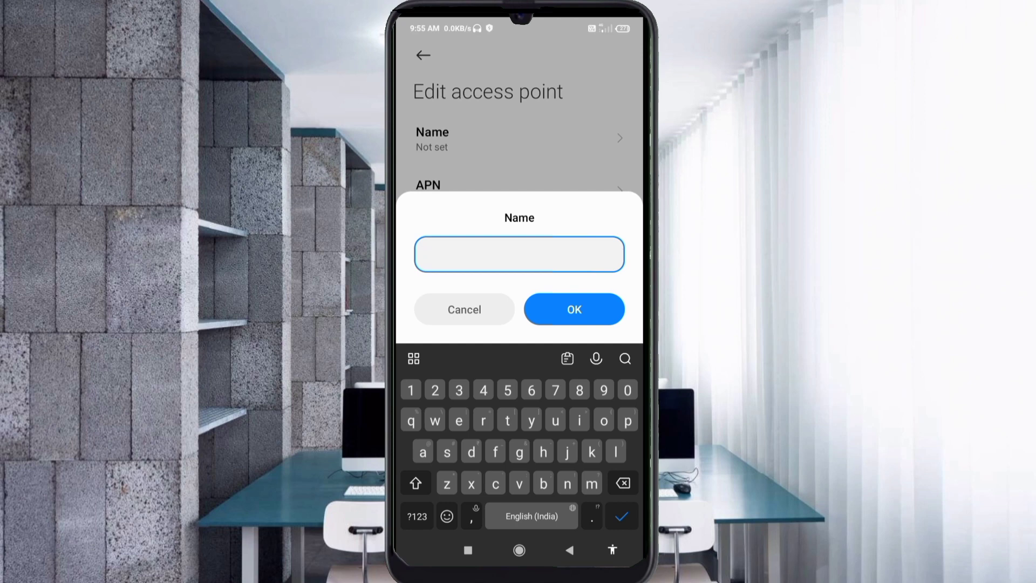
{"action": "type", "text": "Airt"}
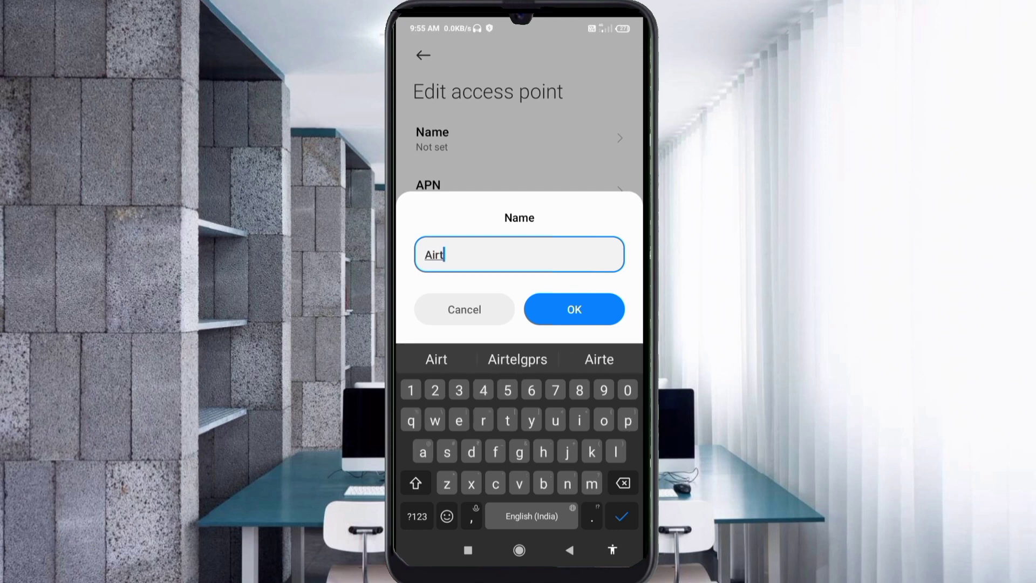
{"action": "type", "text": "el"}
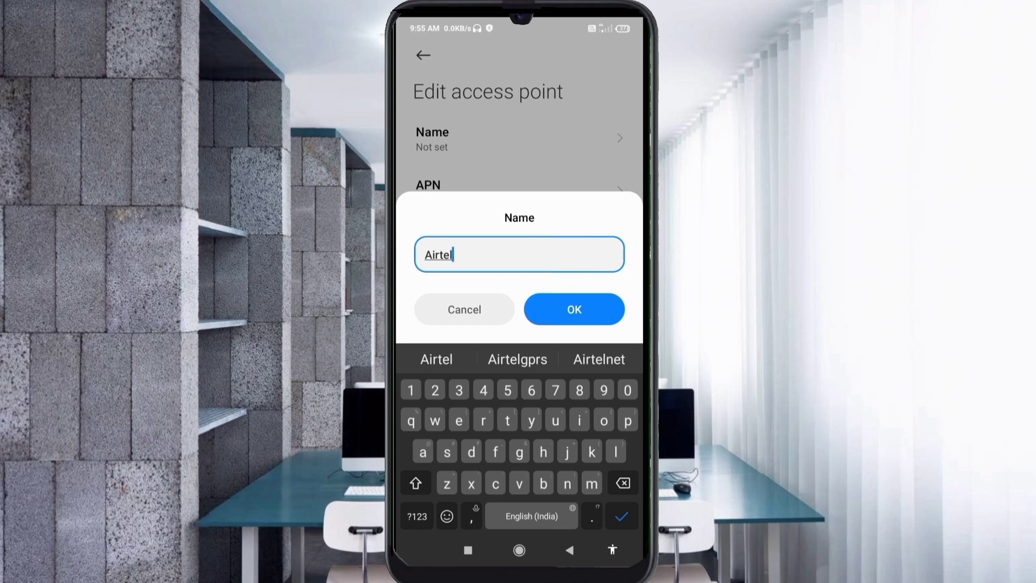
{"action": "type", "text": " 5G"}
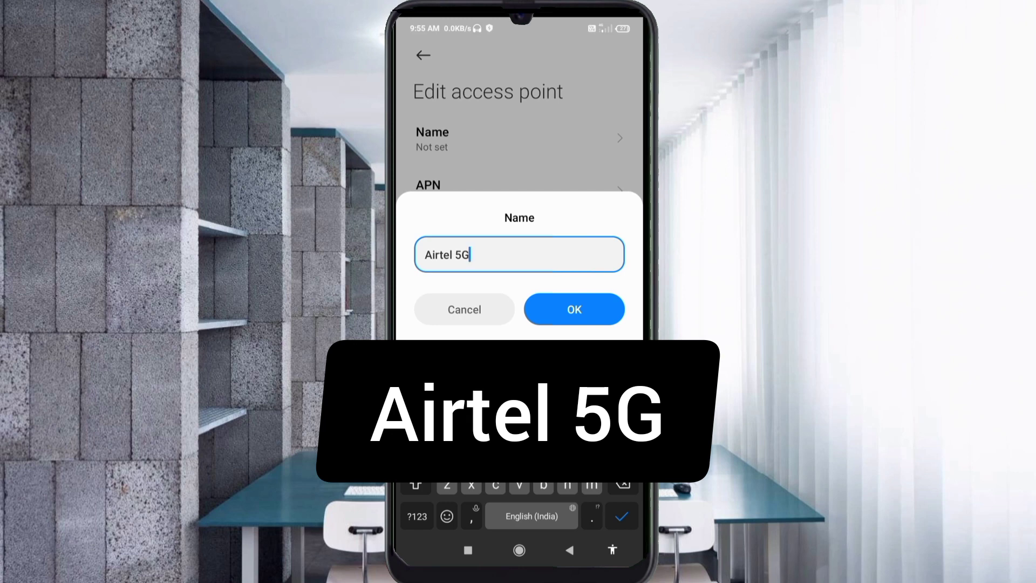
{"action": "key", "text": "Return"}
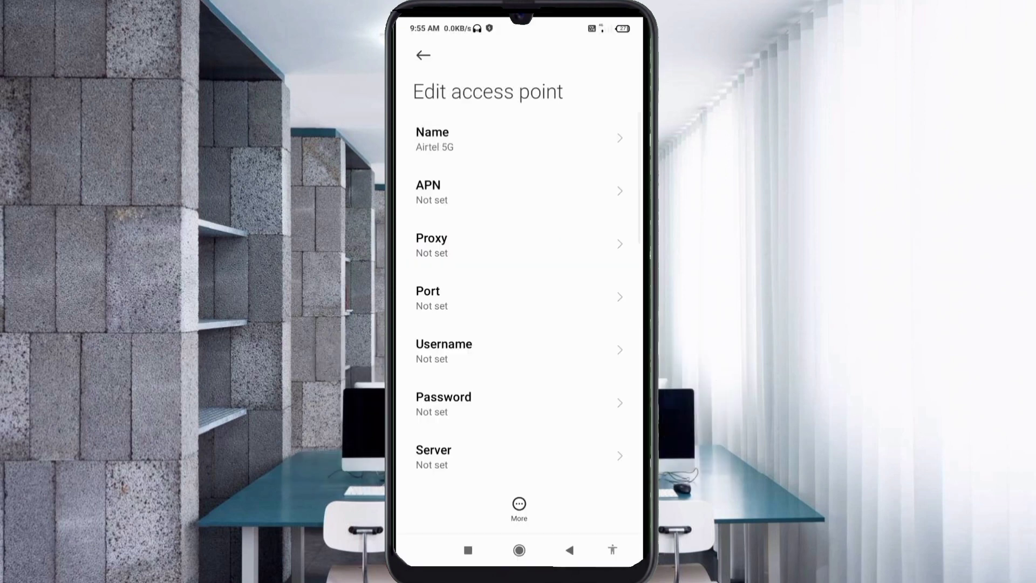
Enter airtel.5g.net as the access point's APN value.
{"action": "left_click", "coordinate": [432, 192]}
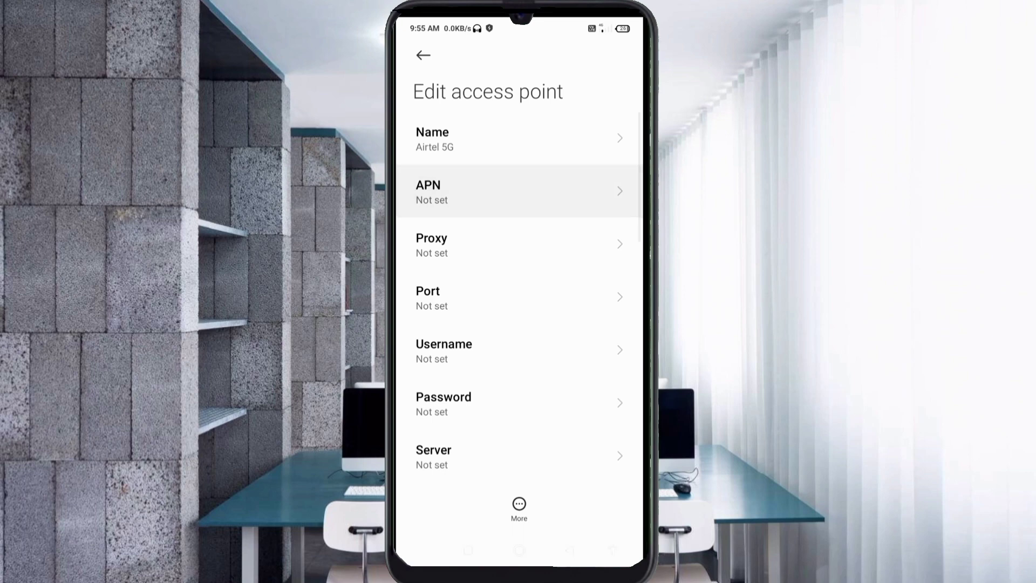
{"action": "type", "text": "airtel"}
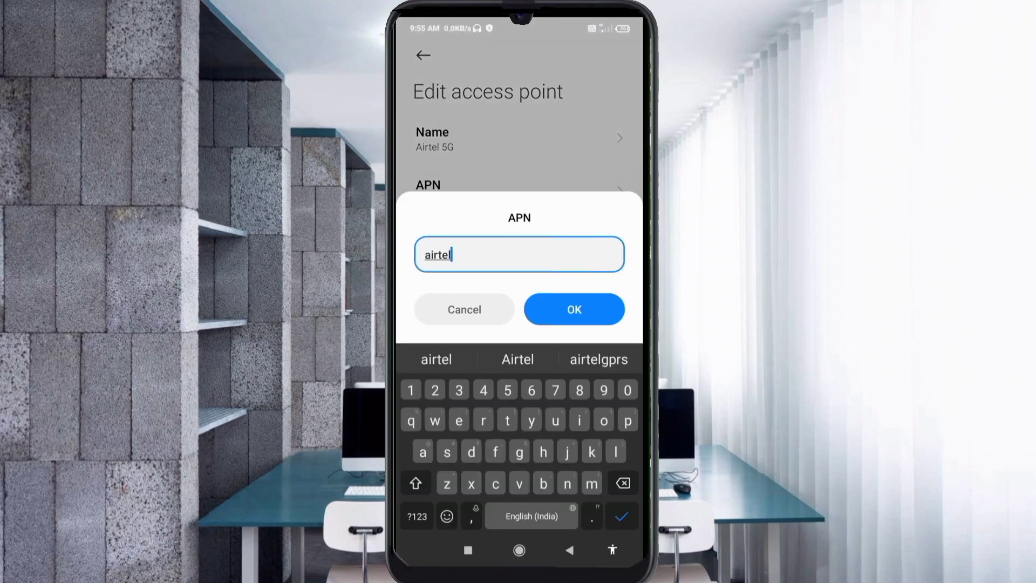
{"action": "type", "text": ".5g"}
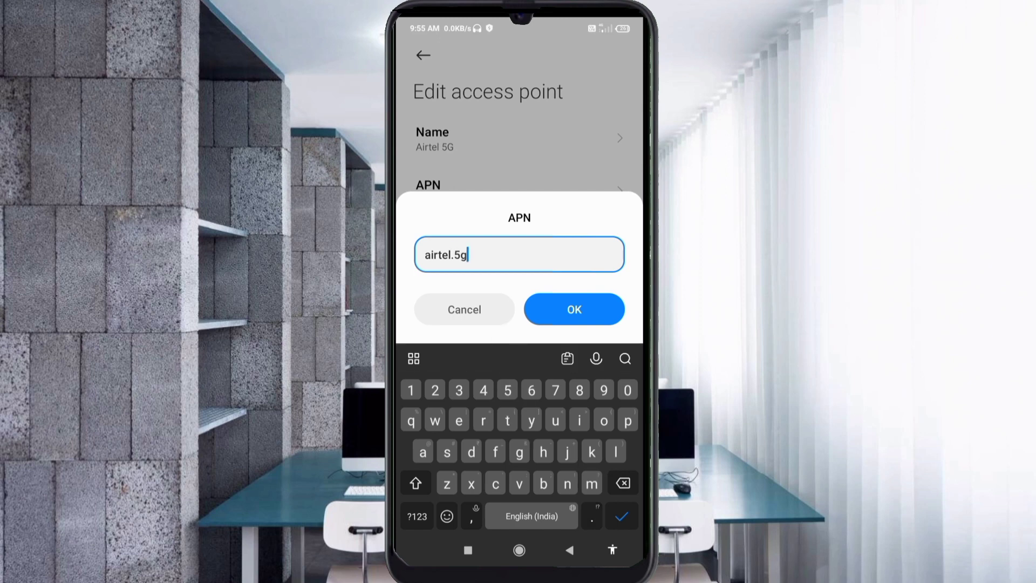
{"action": "type", "text": ".net"}
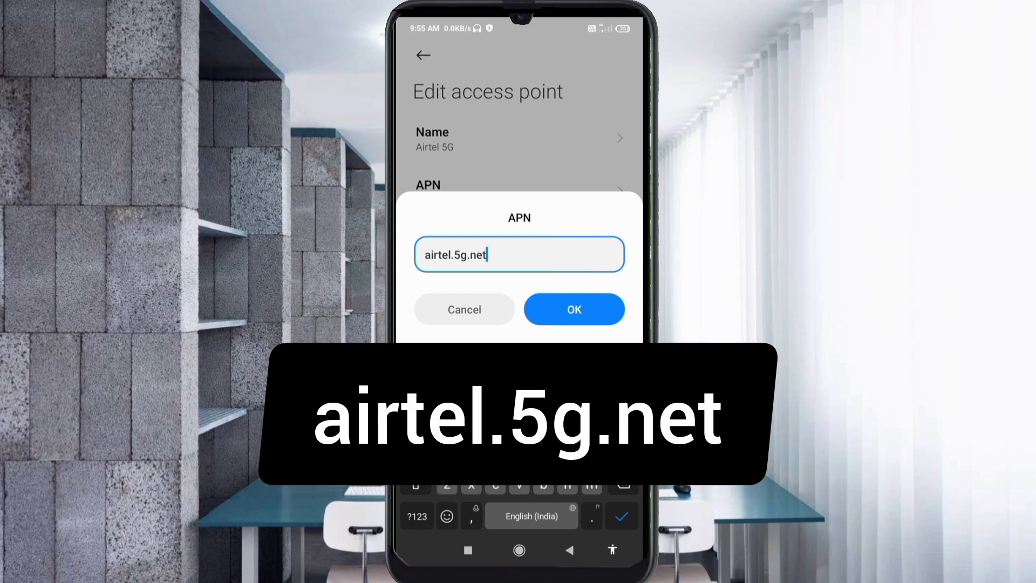
{"action": "key", "text": "Return"}
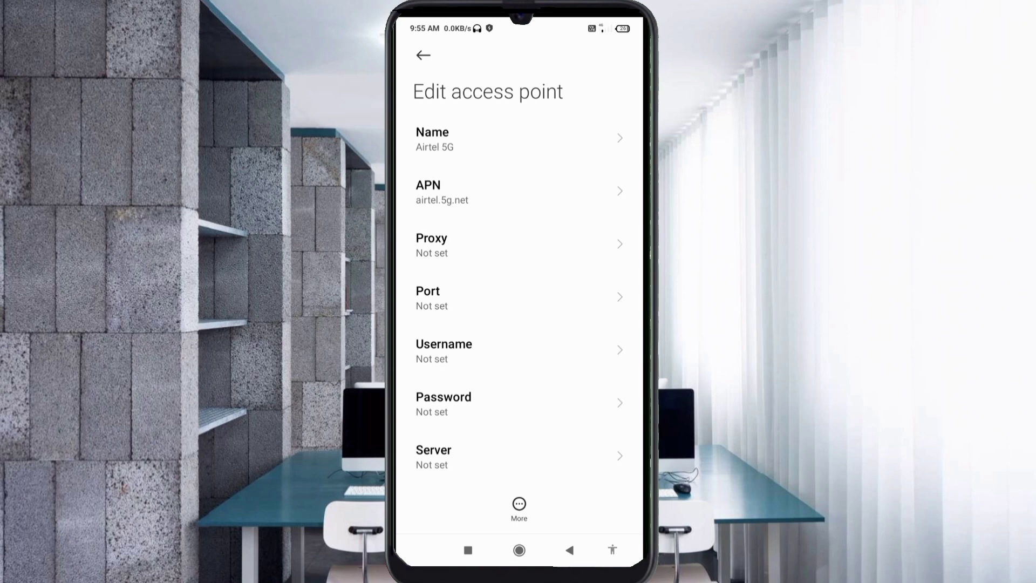
Enter the access point's username, including an @ symbol, and save it.
{"action": "left_click", "coordinate": [443, 350]}
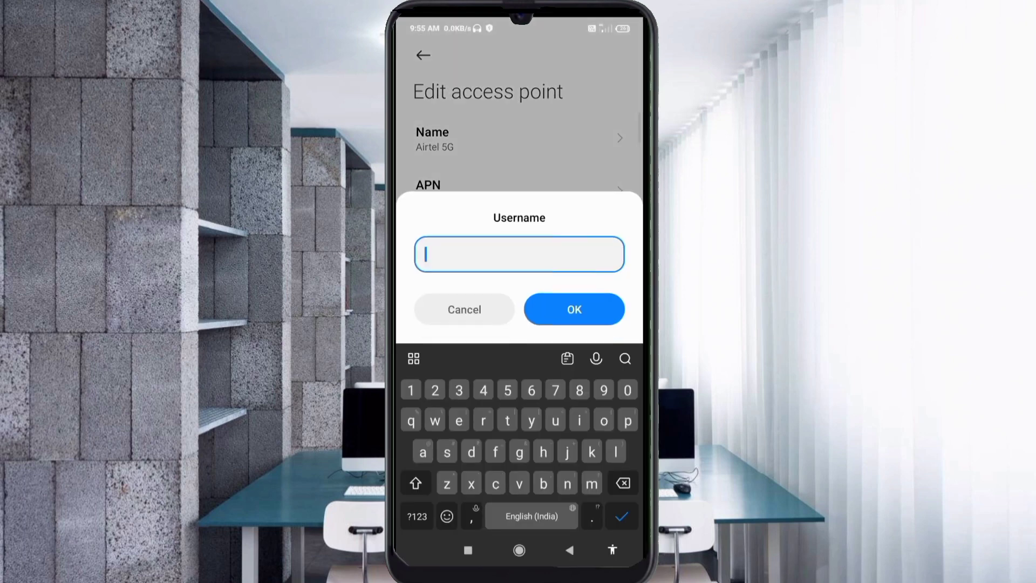
{"action": "type", "text": "Supe"}
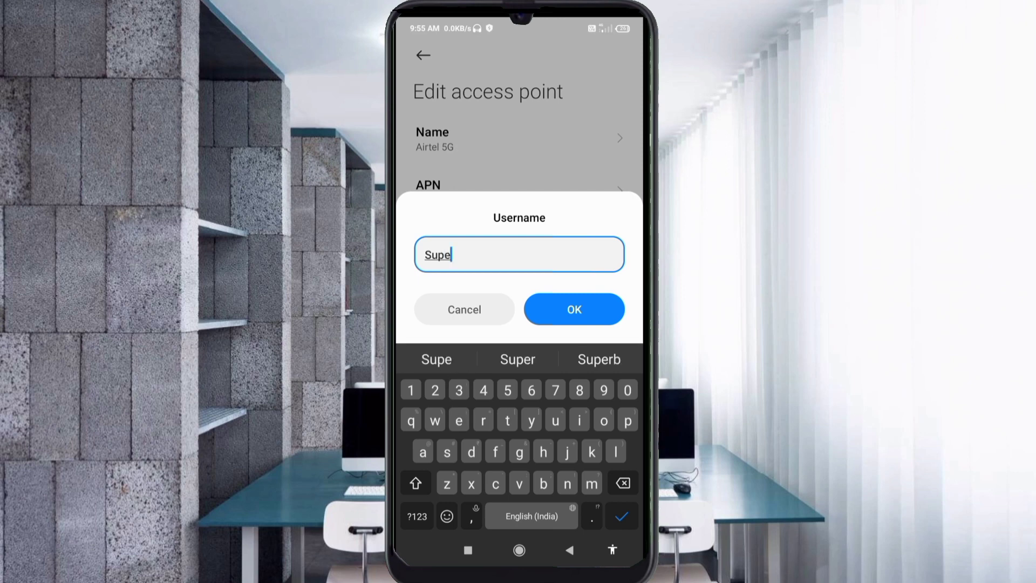
{"action": "type", "text": "rFas"}
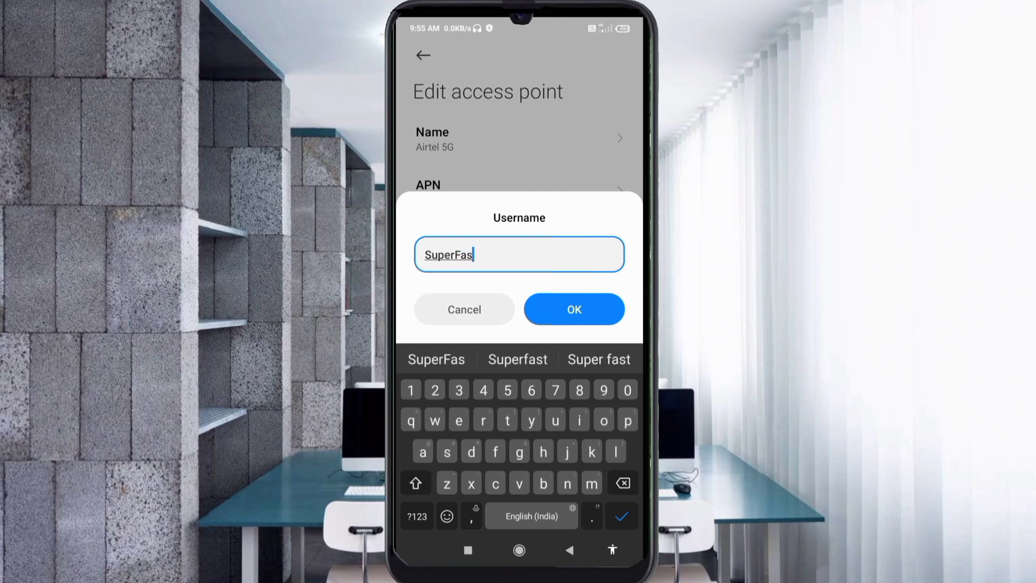
{"action": "type", "text": "t"}
{"action": "left_click", "coordinate": [417, 516]}
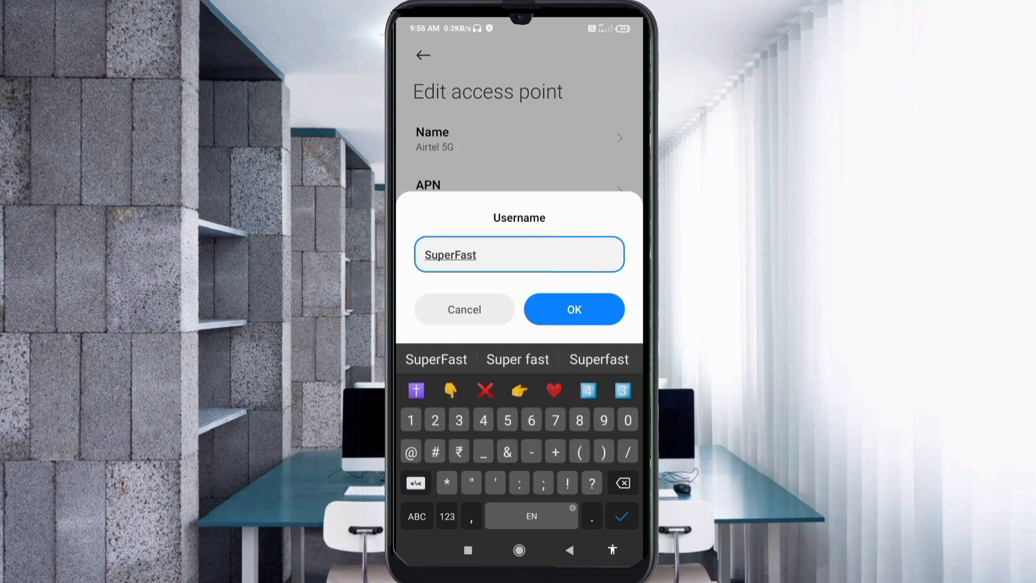
{"action": "type", "text": "@5G"}
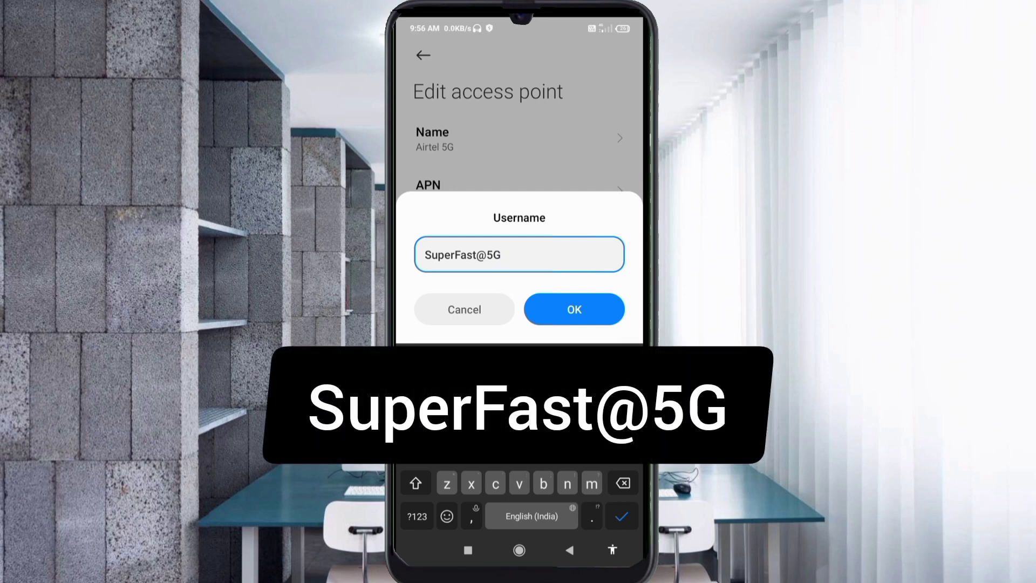
{"action": "left_click", "coordinate": [574, 310]}
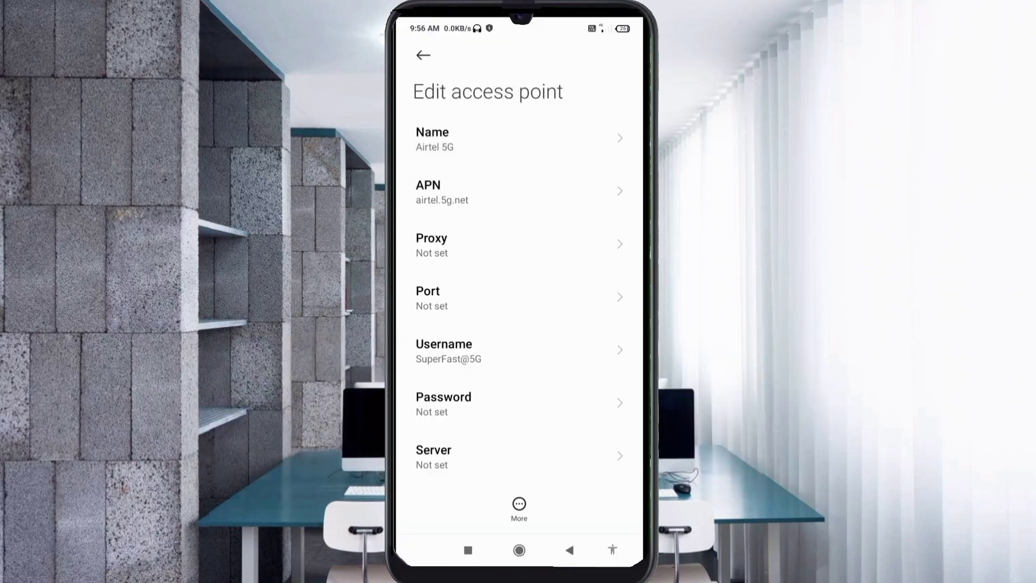
{"action": "scroll", "coordinate": [520, 281], "scroll_direction": "down", "scroll_amount": 5}
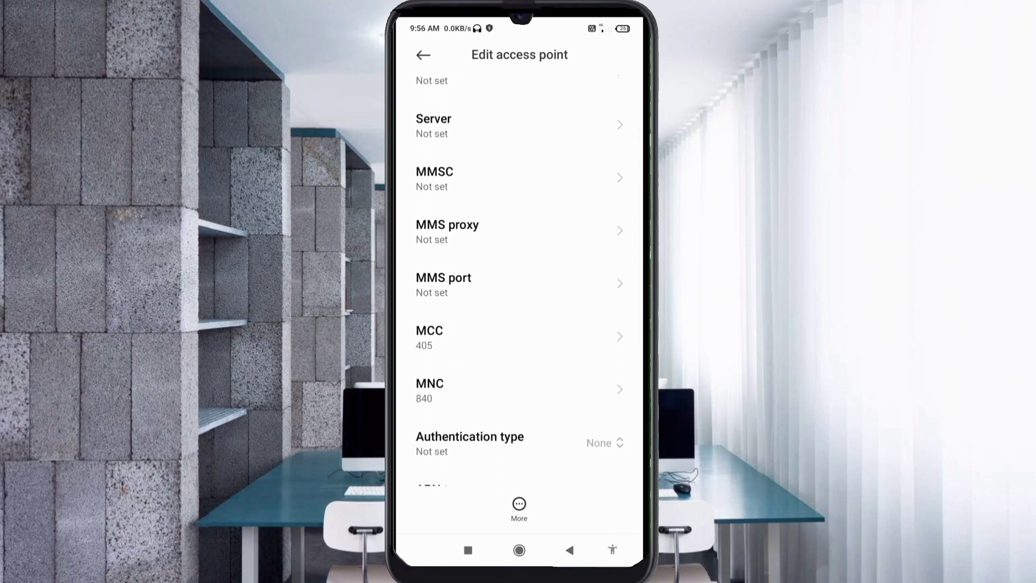
{"action": "left_click", "coordinate": [485, 125]}
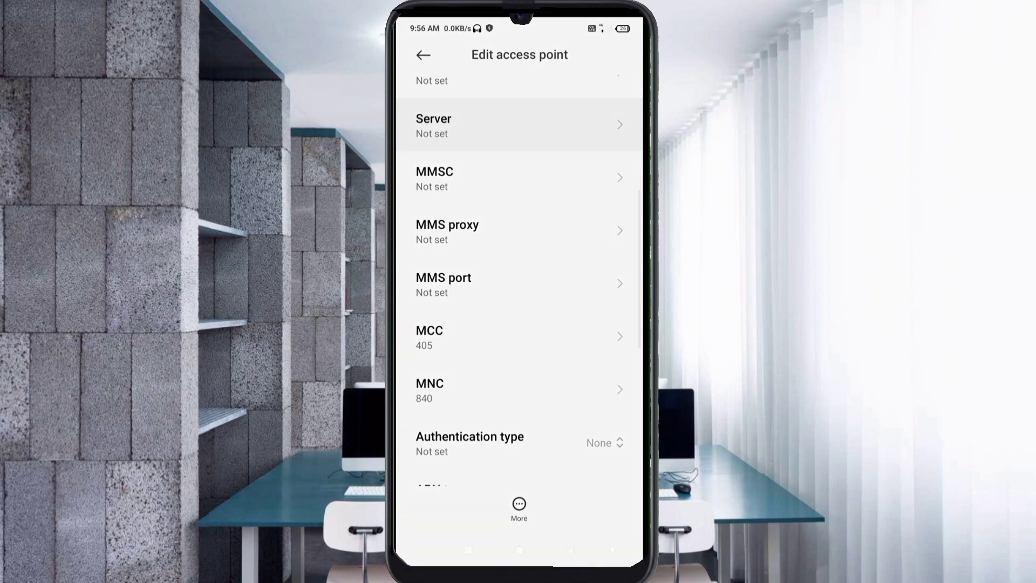
{"action": "type", "text": "www"}
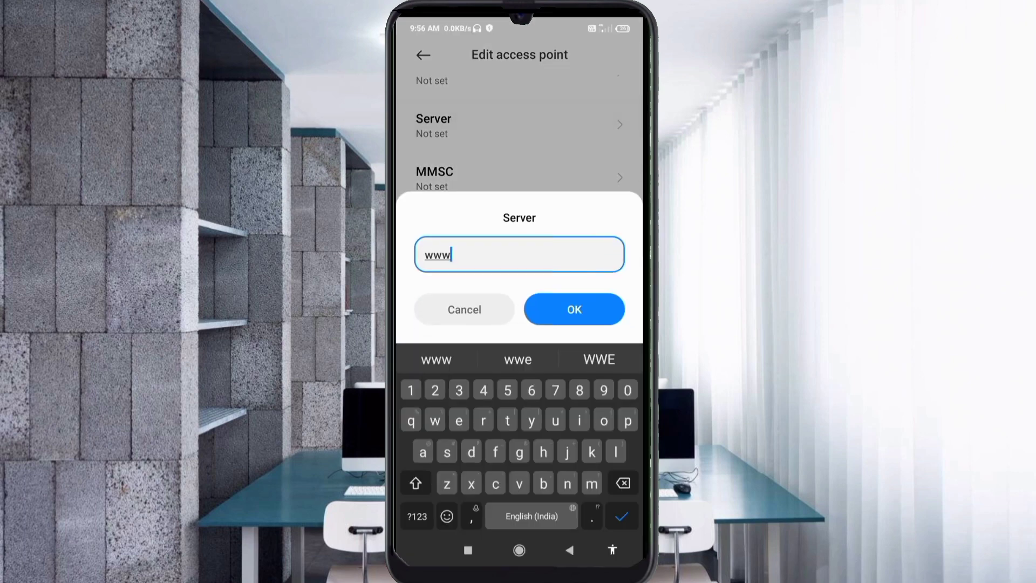
{"action": "type", "text": ".air"}
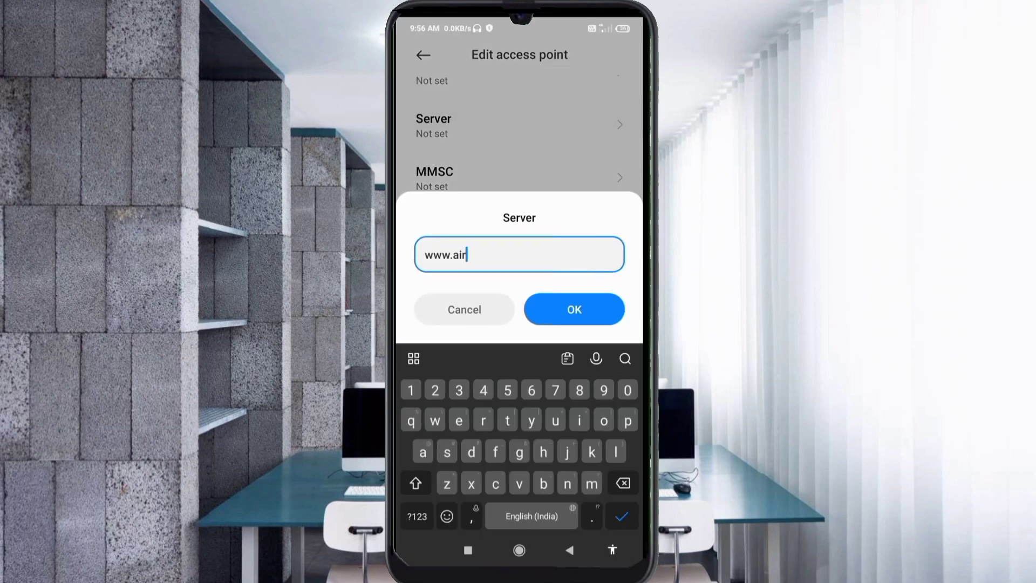
{"action": "type", "text": "tel.5g.net"}
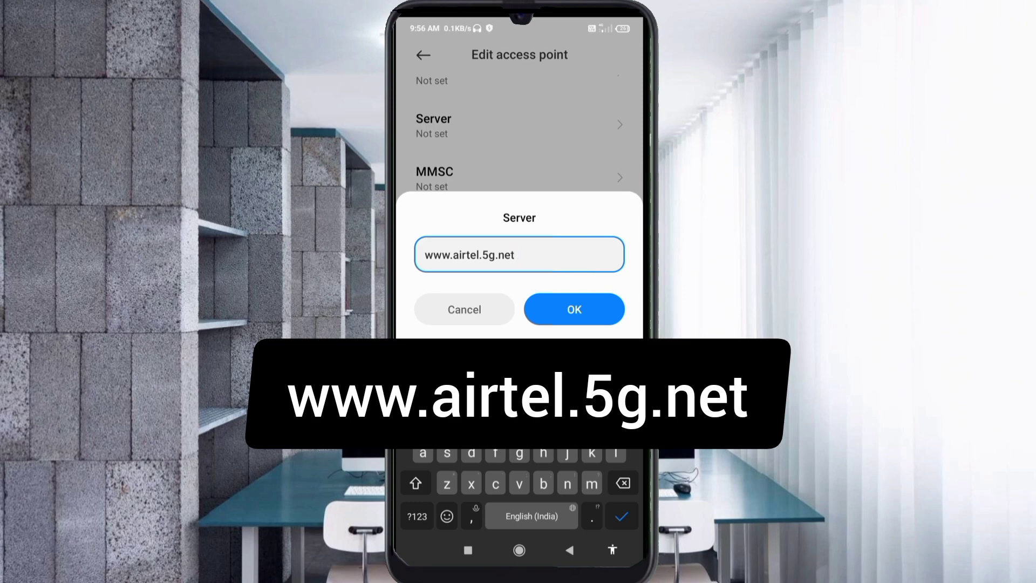
{"action": "left_click", "coordinate": [574, 309]}
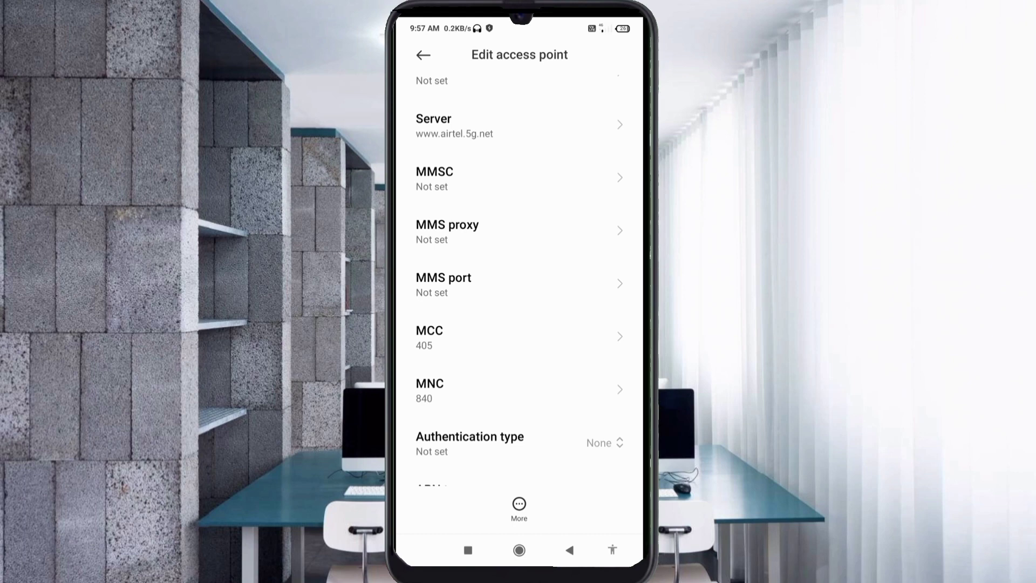
Set the authentication type to PAP or CHAP.
{"action": "scroll", "coordinate": [520, 280], "scroll_direction": "down", "scroll_amount": 5}
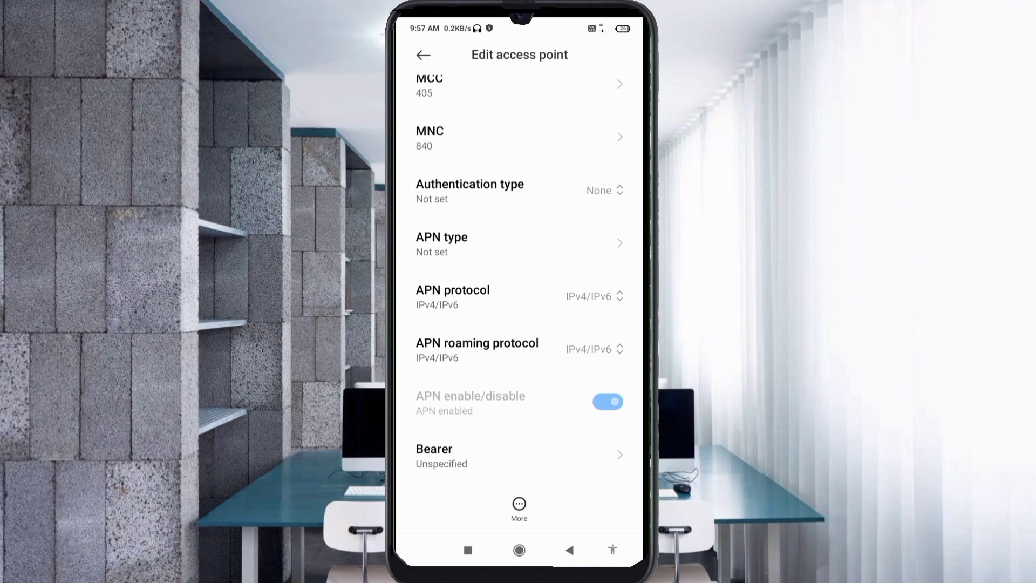
{"action": "left_click", "coordinate": [520, 190]}
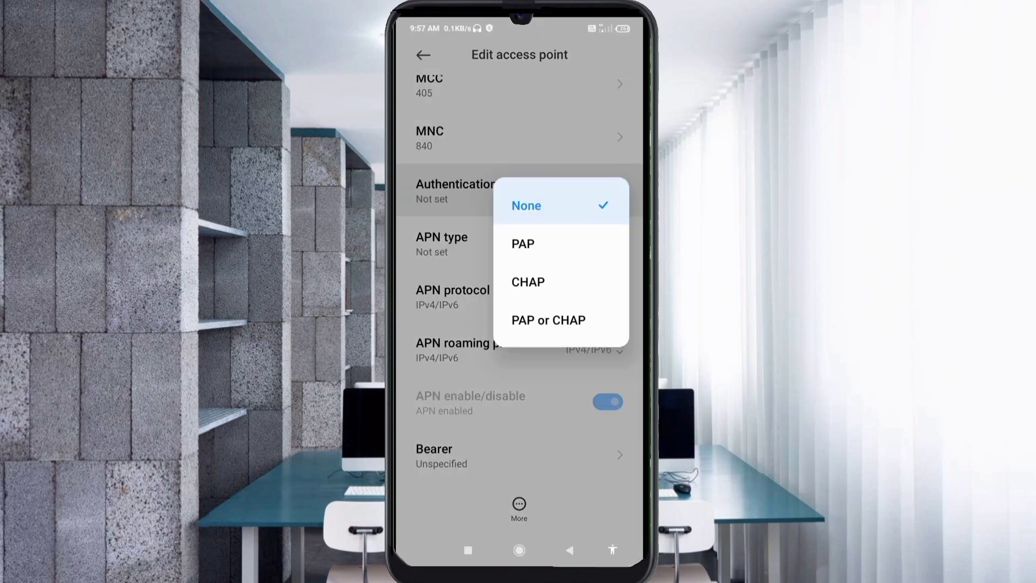
{"action": "left_click", "coordinate": [548, 320]}
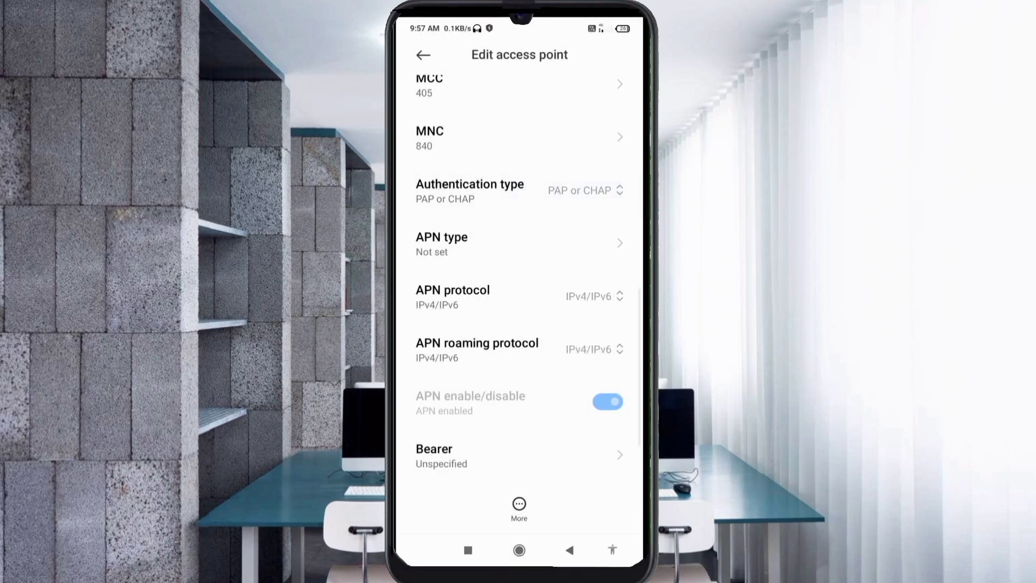
Enter 'default' as the APN type.
{"action": "left_click", "coordinate": [519, 243]}
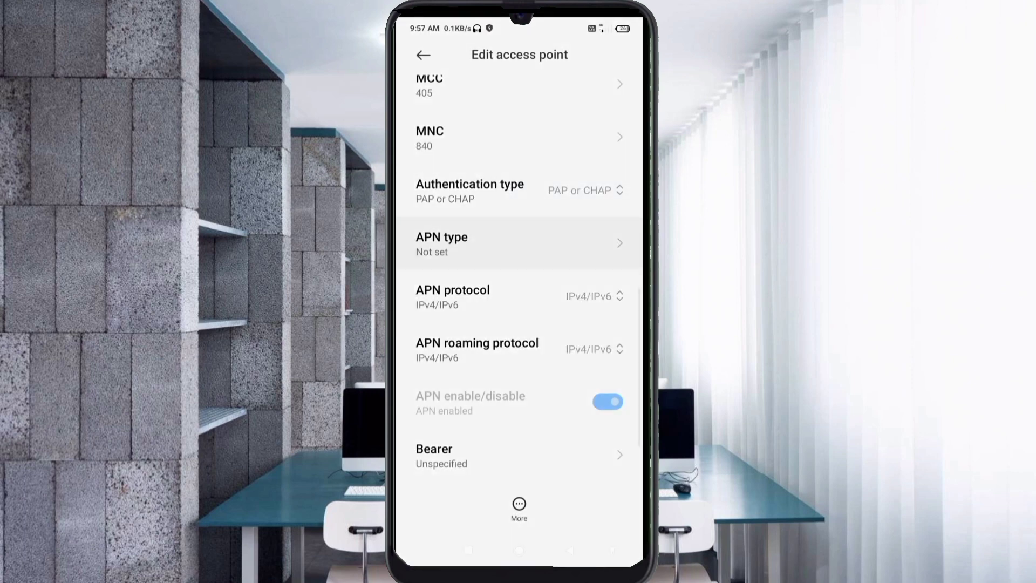
{"action": "type", "text": "defa"}
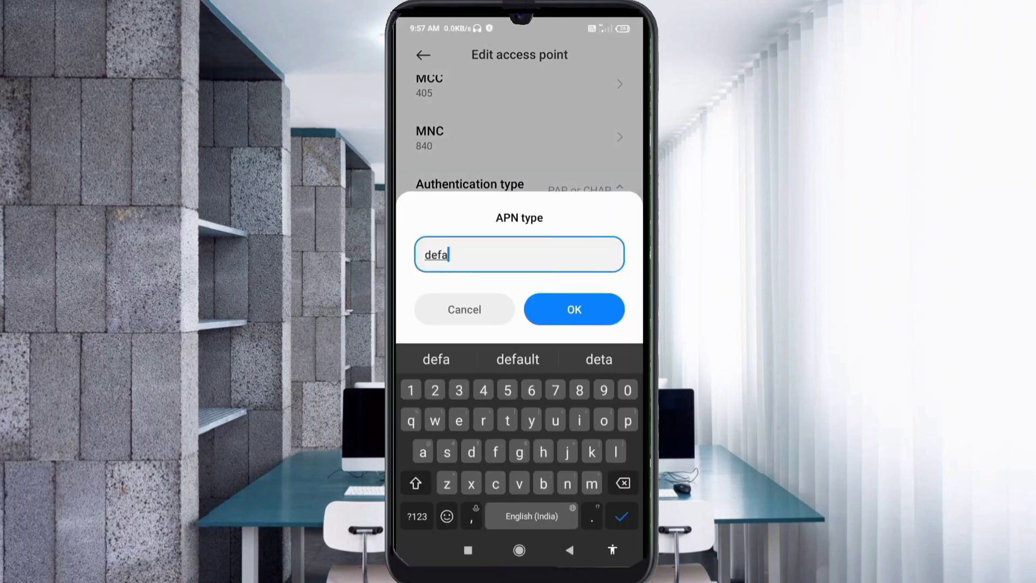
{"action": "type", "text": "ult"}
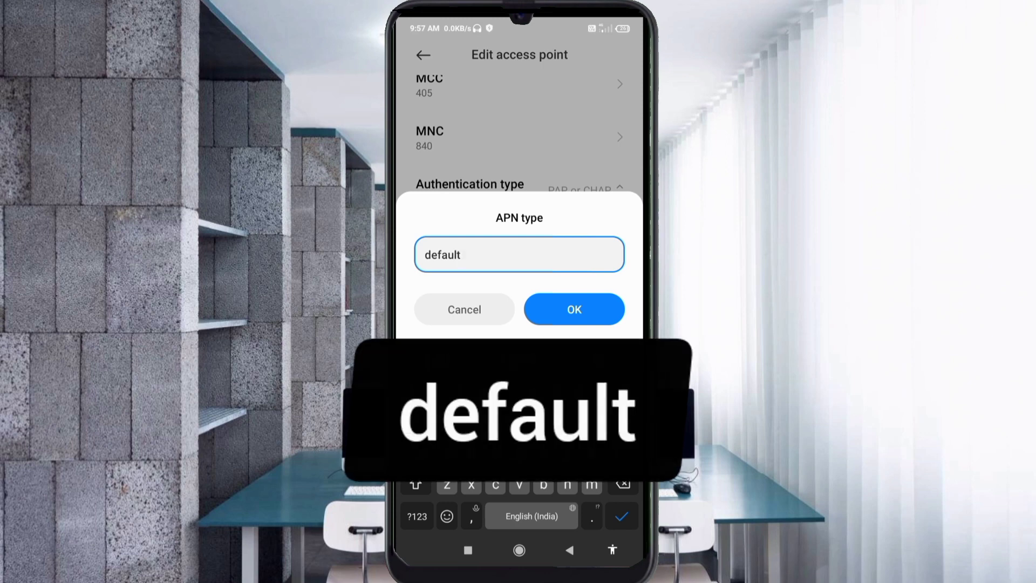
{"action": "key", "text": "Return"}
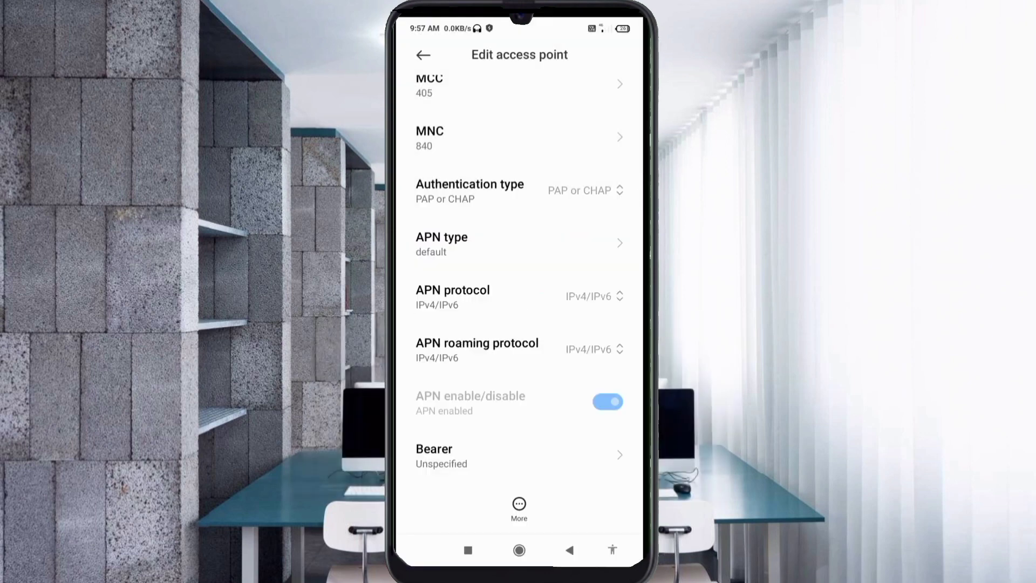
{"action": "left_click", "coordinate": [518, 297]}
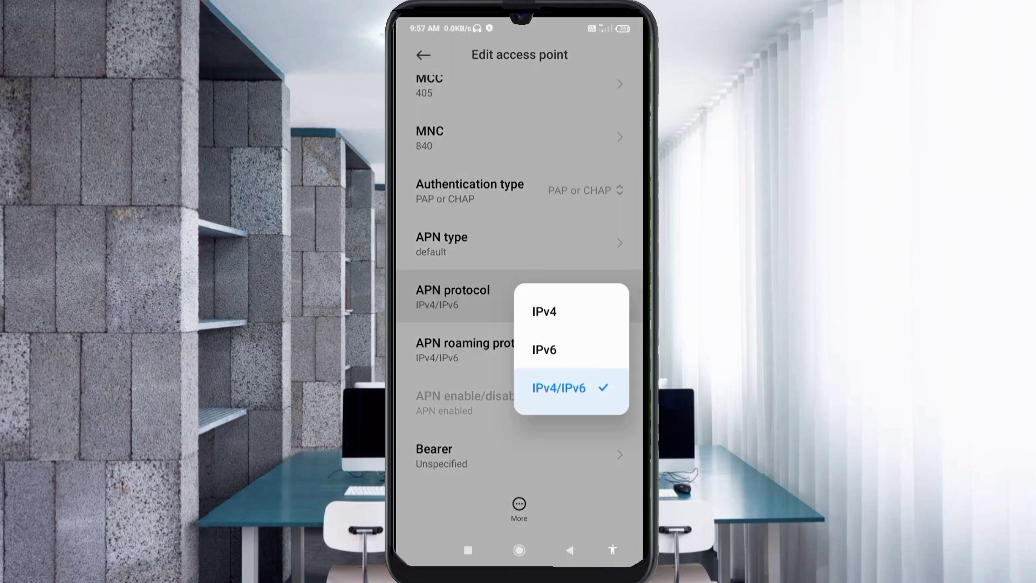
{"action": "left_click", "coordinate": [559, 387]}
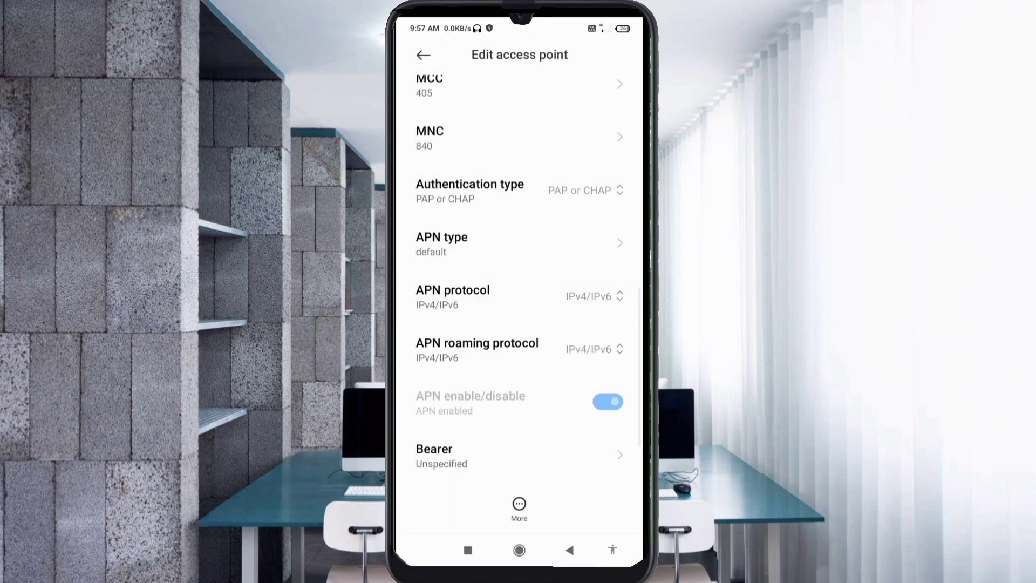
{"action": "left_click", "coordinate": [588, 349]}
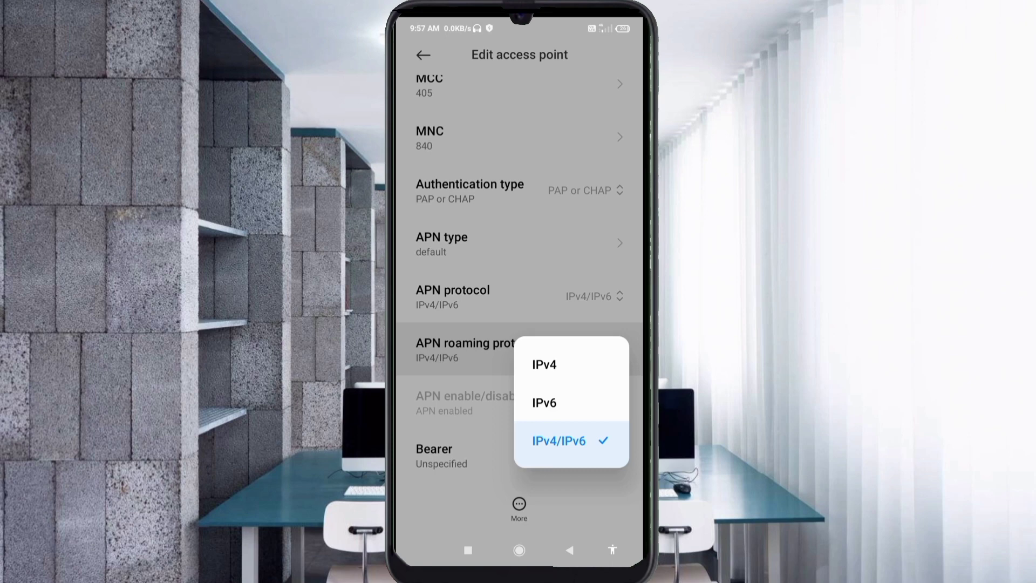
{"action": "left_click", "coordinate": [559, 441]}
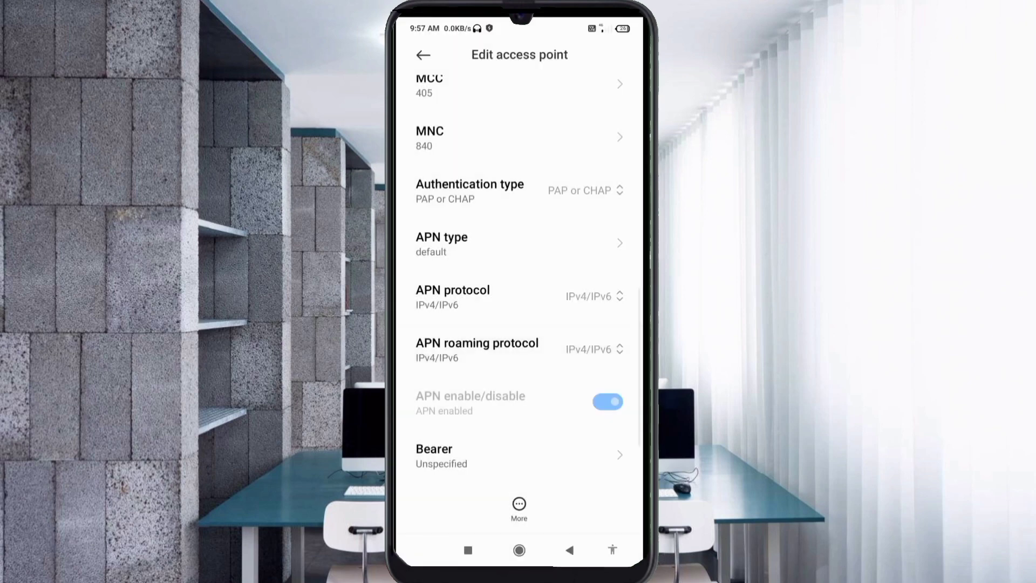
{"action": "scroll", "coordinate": [519, 280], "scroll_direction": "down", "scroll_amount": 2}
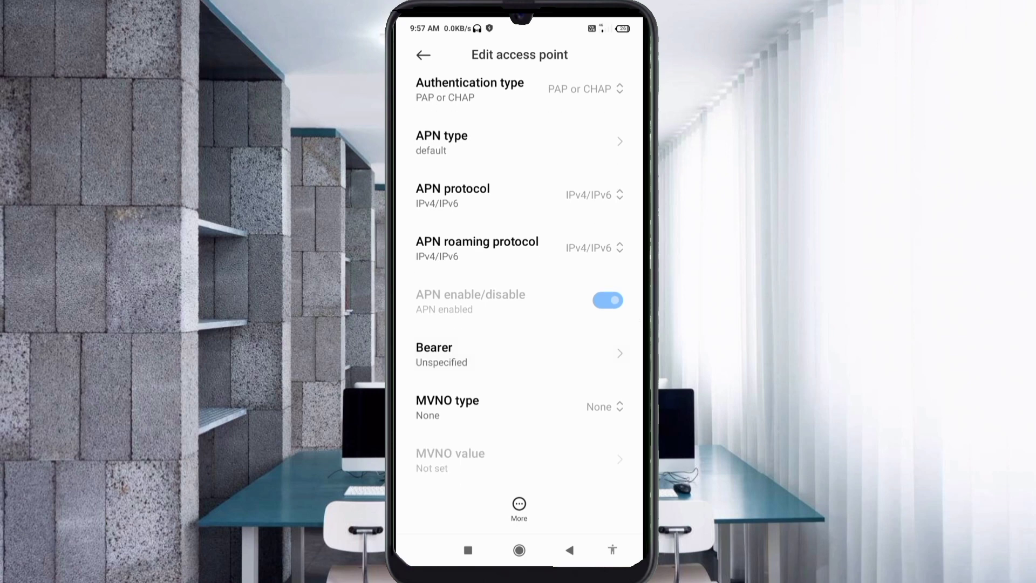
{"action": "left_click", "coordinate": [486, 354]}
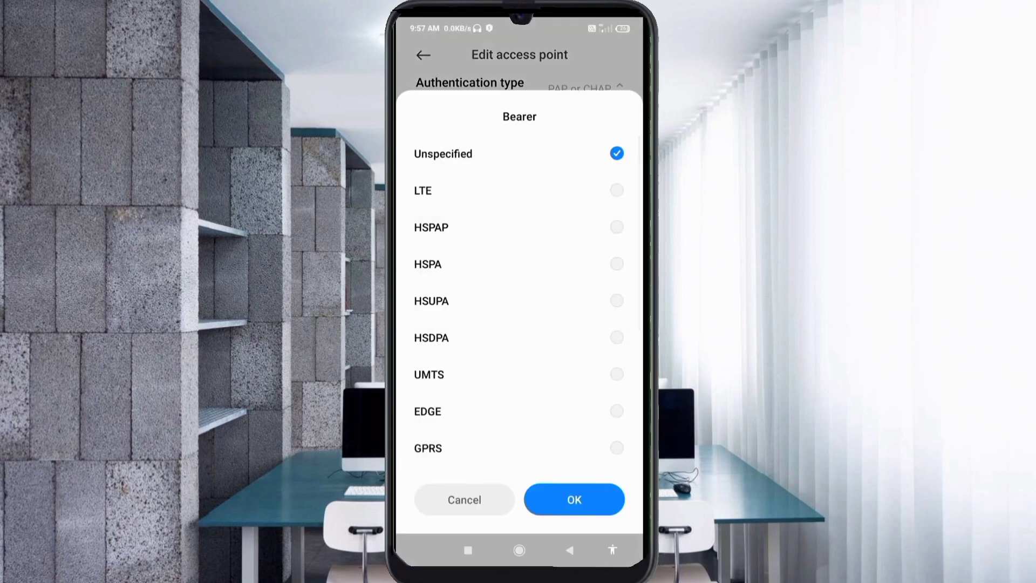
{"action": "left_click", "coordinate": [485, 154]}
{"action": "left_click", "coordinate": [574, 499]}
{"action": "scroll", "coordinate": [519, 270], "scroll_direction": "up", "scroll_amount": 5}
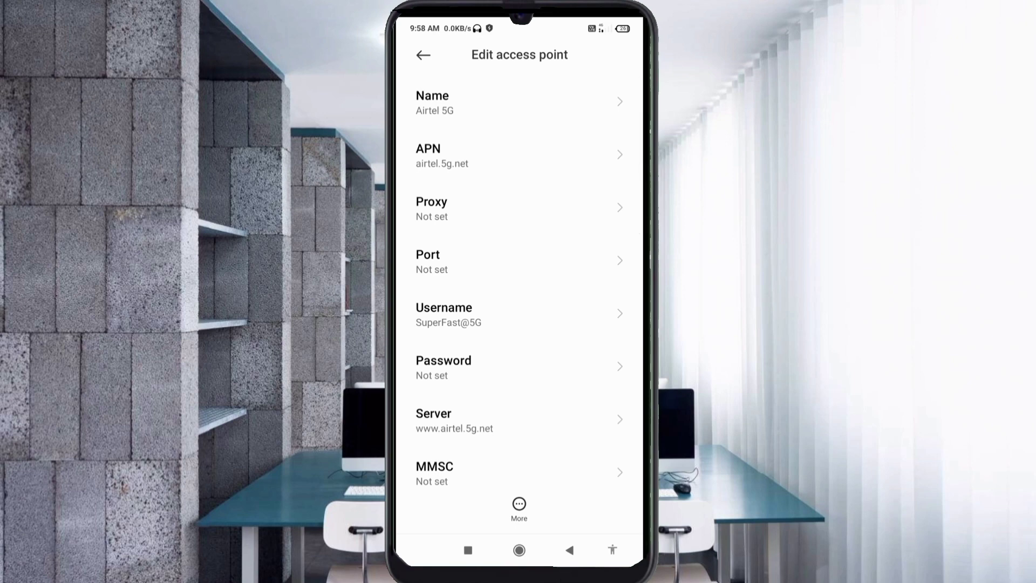
Save the Airtel 5G access point from the More menu and select it in the APNs list.
{"action": "left_click", "coordinate": [519, 507]}
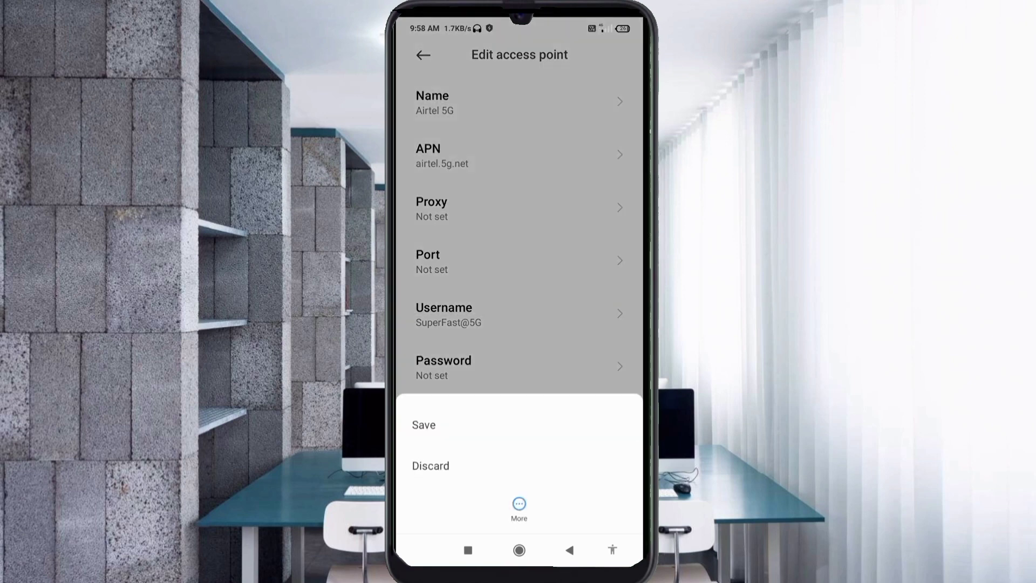
{"action": "left_click", "coordinate": [519, 425]}
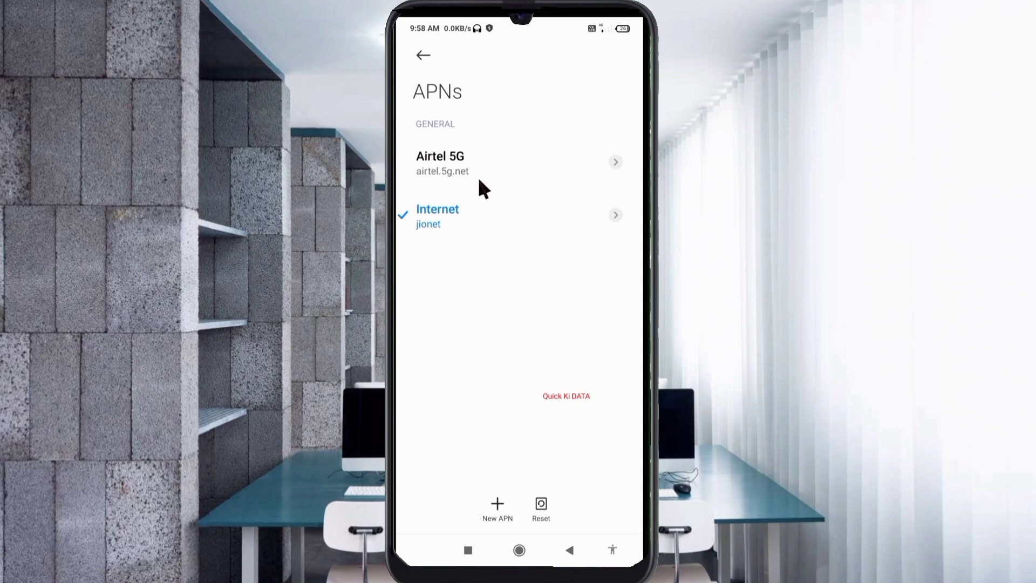
{"action": "left_click", "coordinate": [448, 184]}
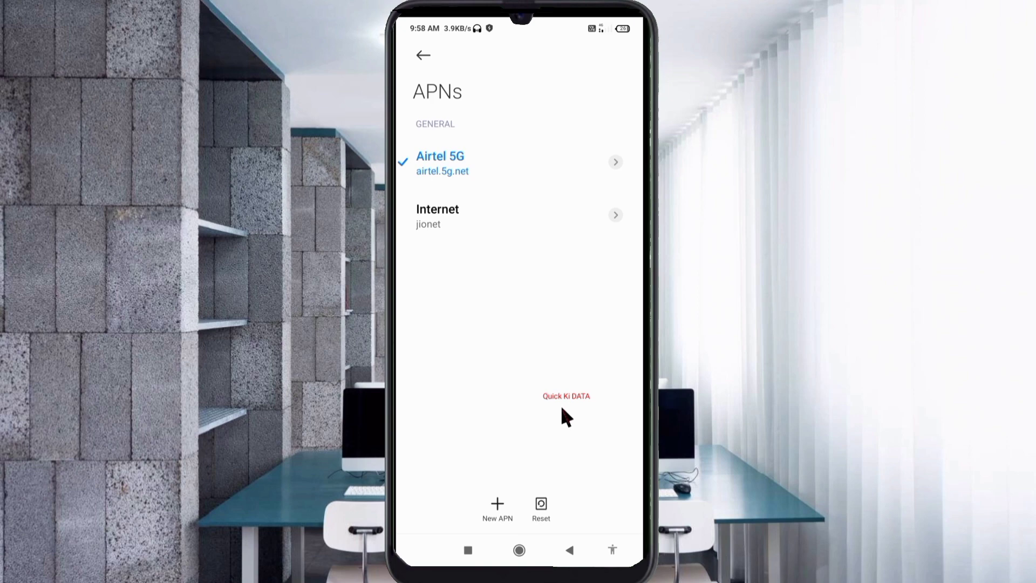
Press Home to leave Settings and go back to the home screen.
{"action": "key", "text": "Home"}
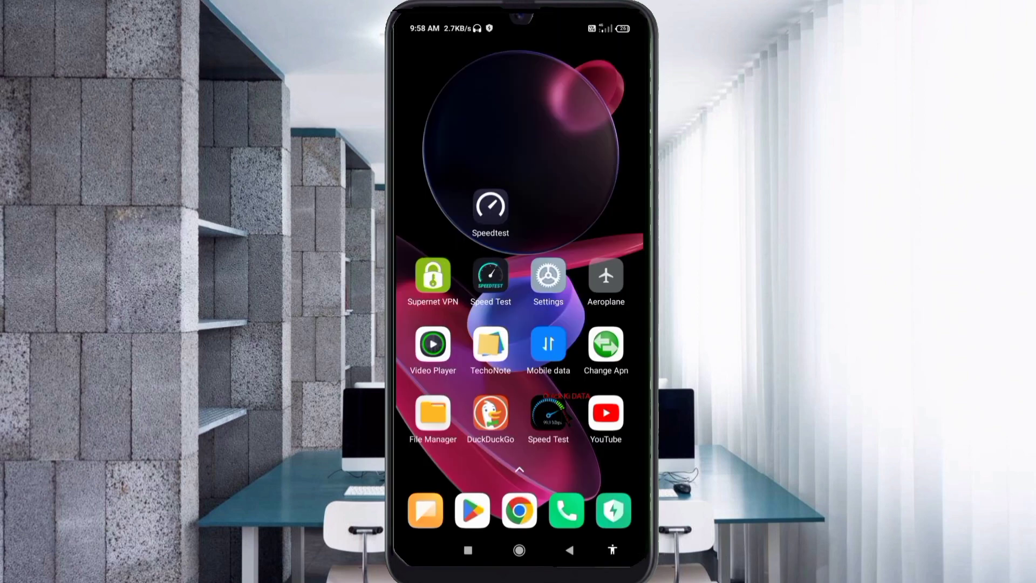